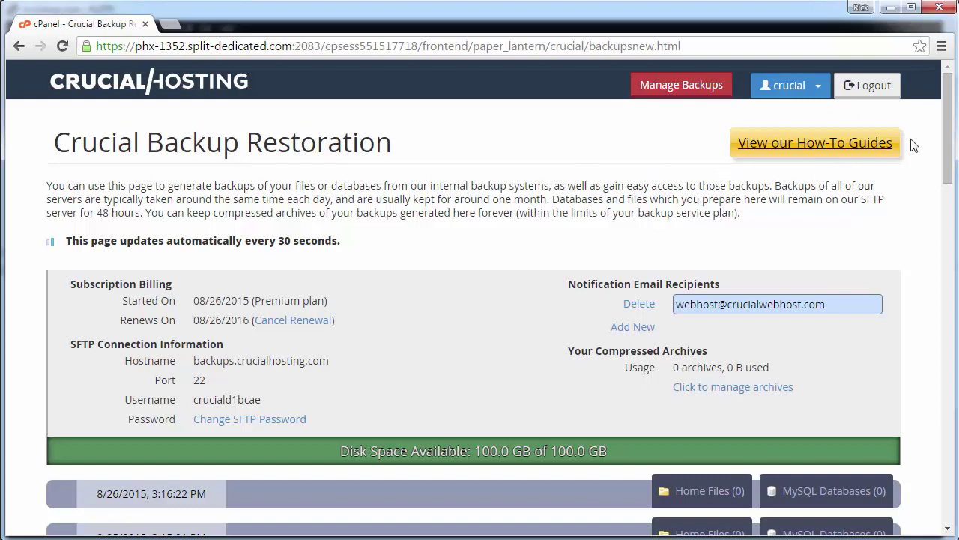
- Scroll to the 8/21/2015 backup and begin a new home-files restoration from it
drag(946, 148, 943, 277)
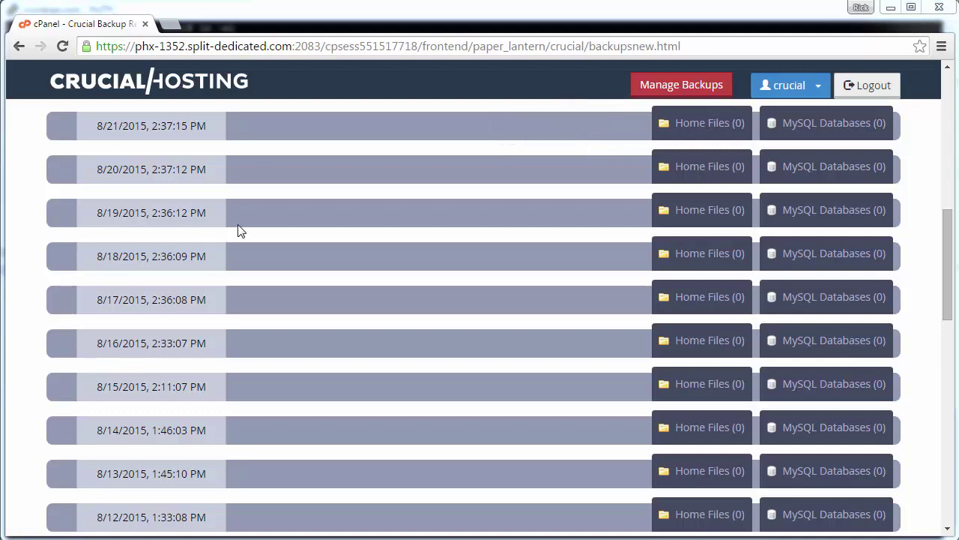
click(687, 122)
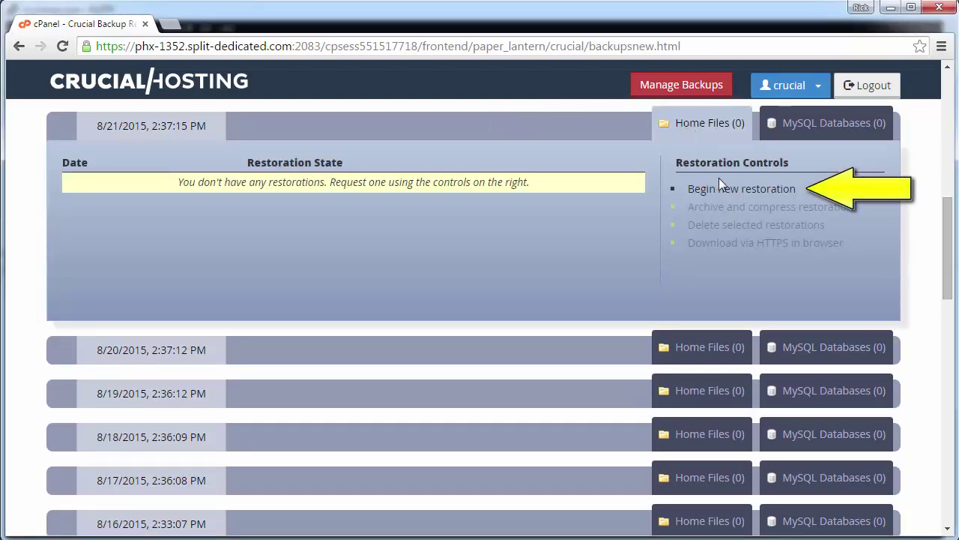
click(747, 190)
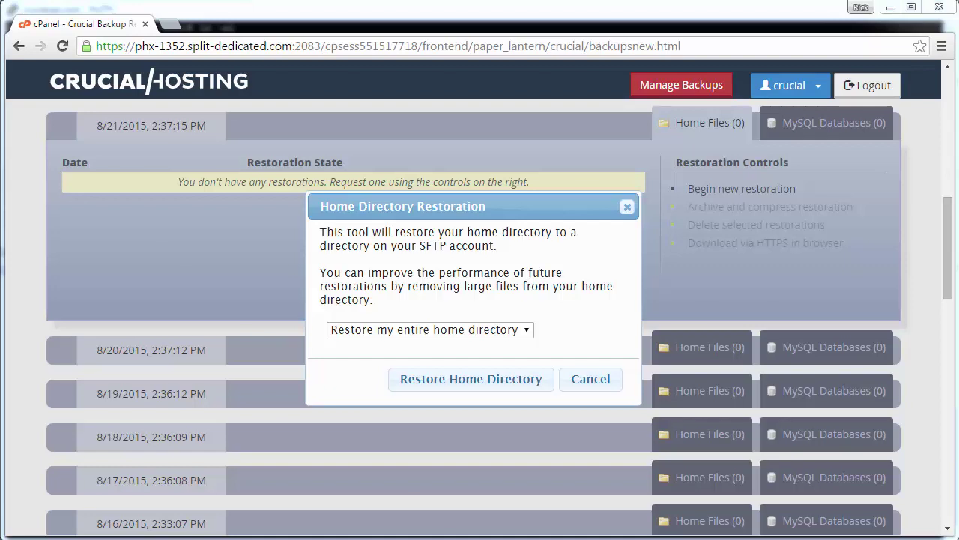
- Restore only the directory /home/crucial/public_html/app/ from the 8/21 backup
click(358, 331)
click(358, 363)
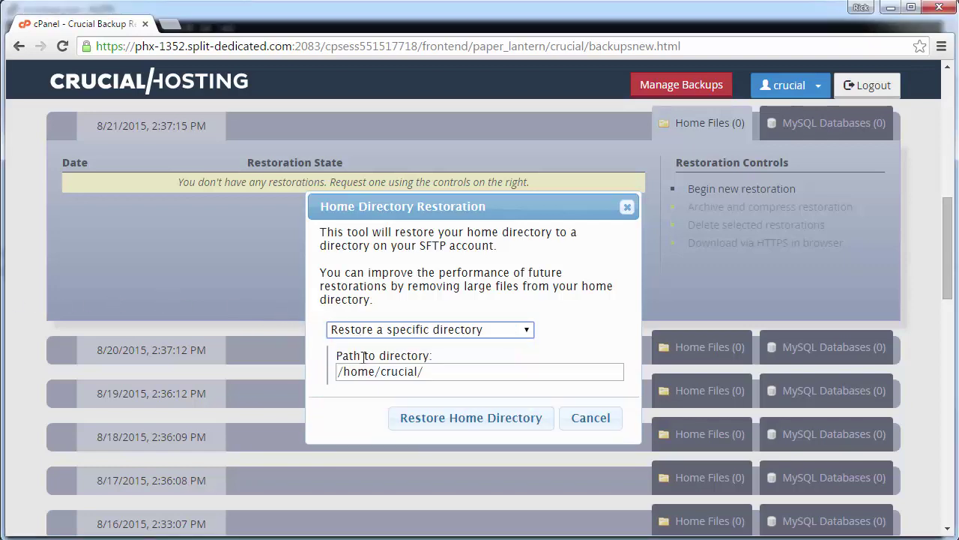
drag(443, 369, 332, 379)
text(/home/crucial/public_html/app/)
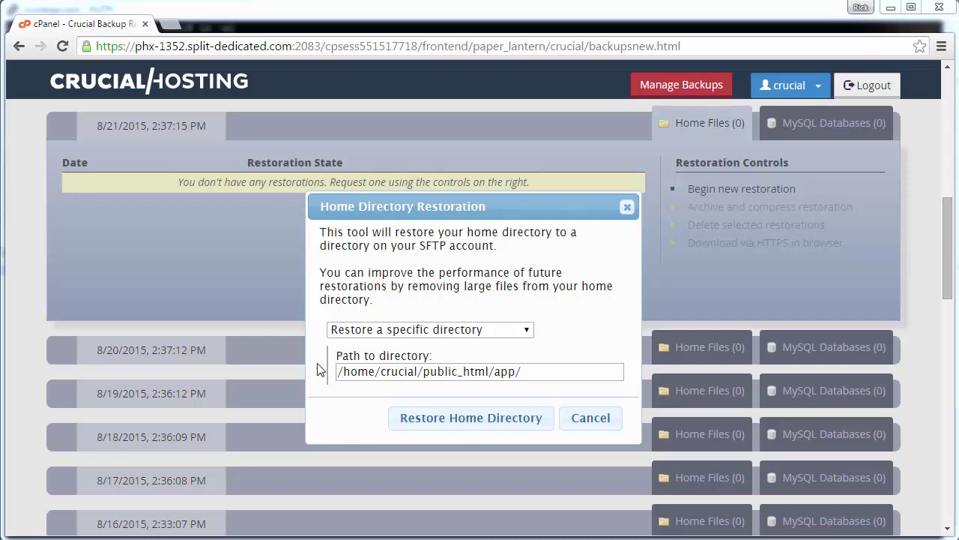
click(435, 422)
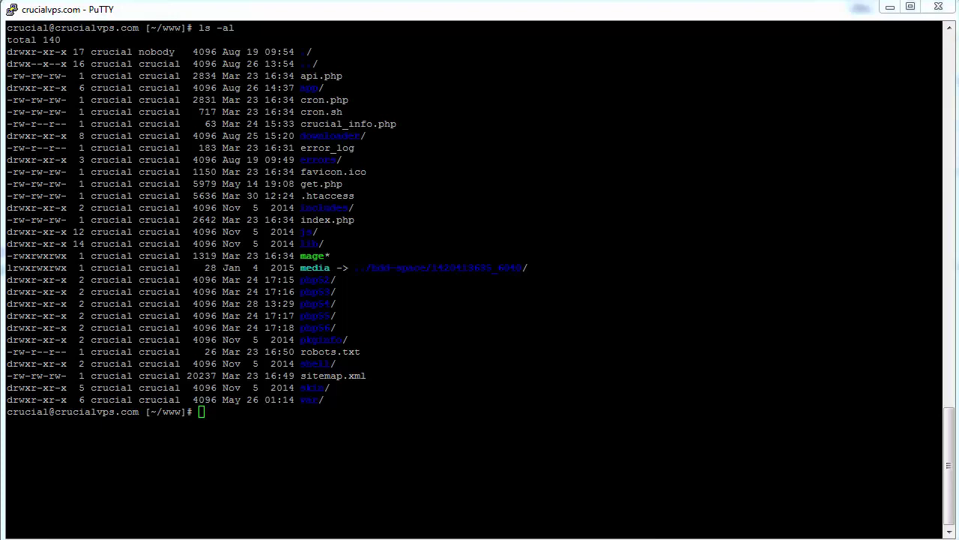
- Change into app/ and list its contents with ls -al, showing Mage.php
text(cd app/)
key(Return)
text(ls -al)
key(Return)
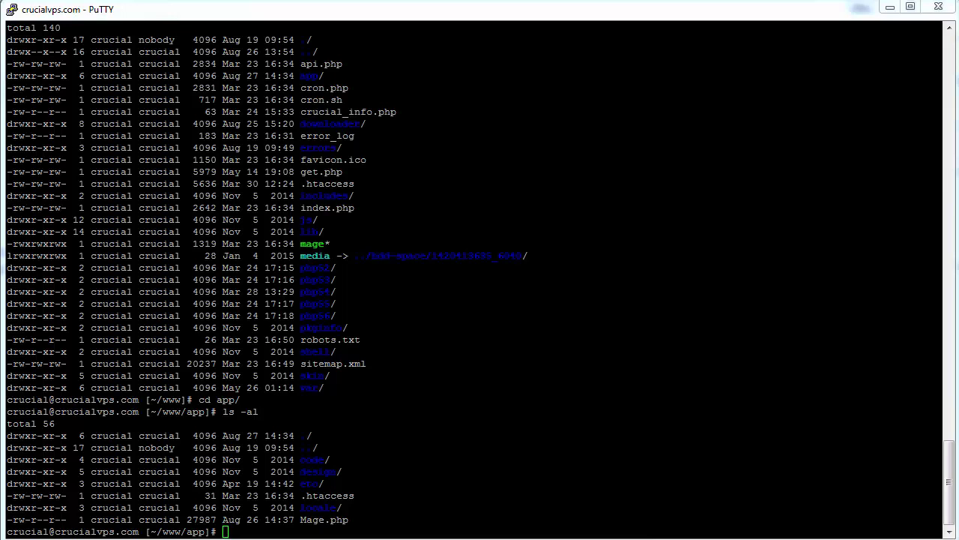
- Rename Mage.php to Mage-broken.php with mv and verify it with ls -al
right_click(419, 425)
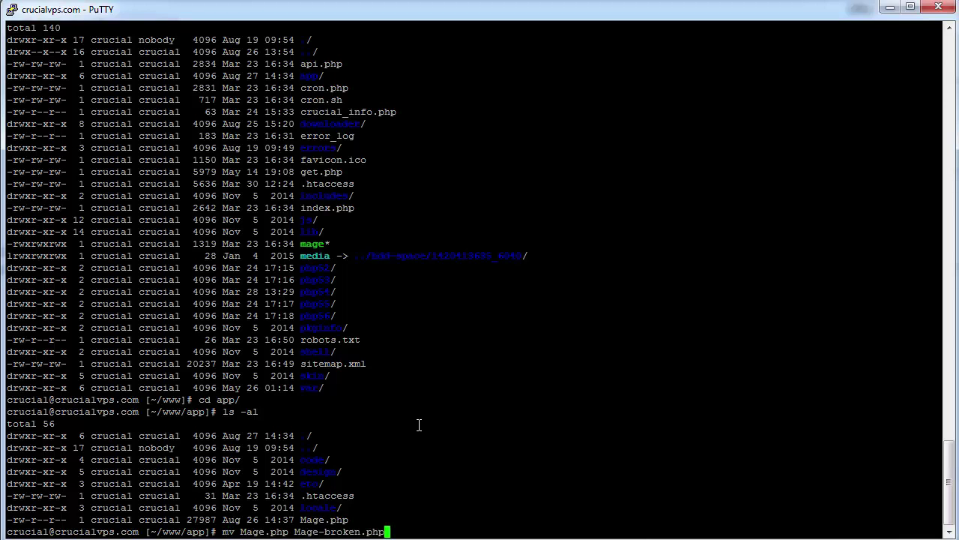
key(Return)
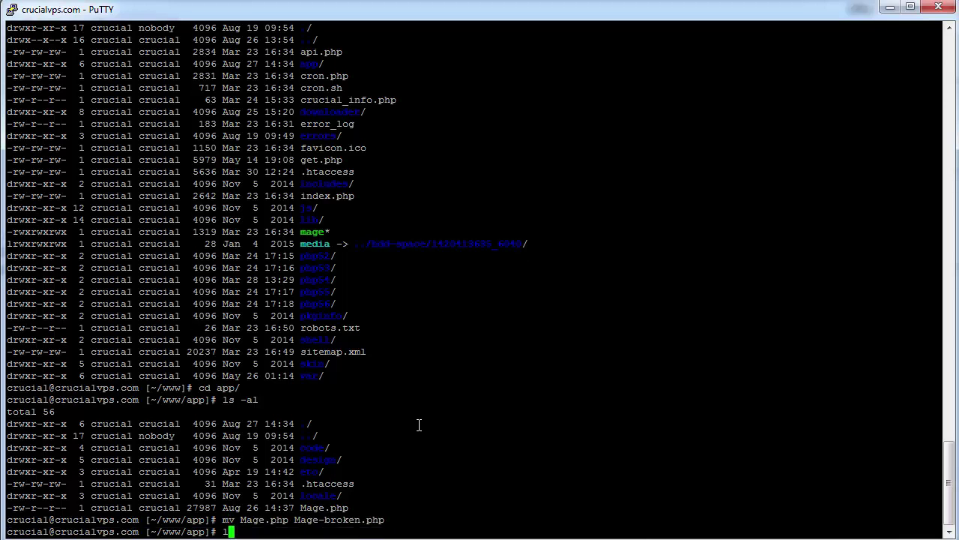
text(s -al)
key(Return)
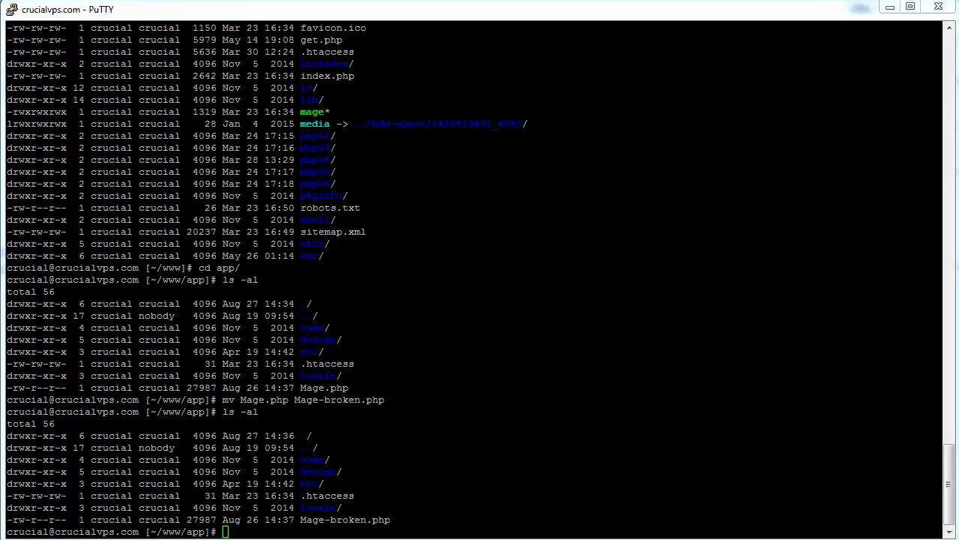
- Connect over SFTP to backups.crucialhosting.com and enter the account password
right_click(467, 446)
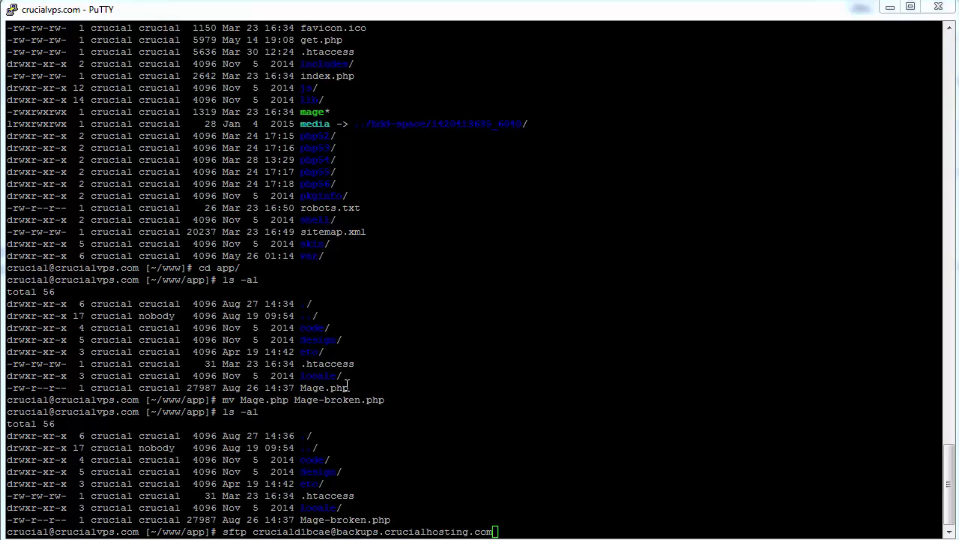
click(467, 398)
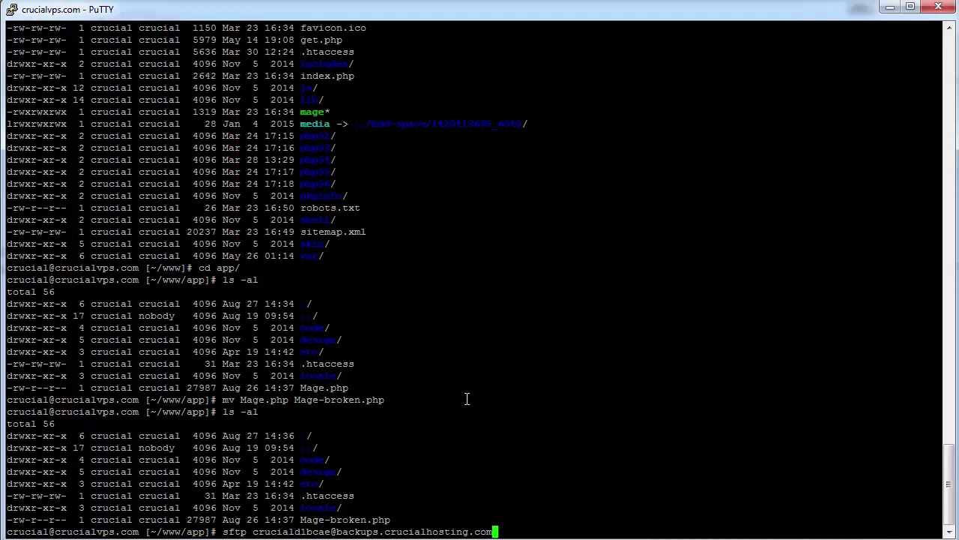
key(Return)
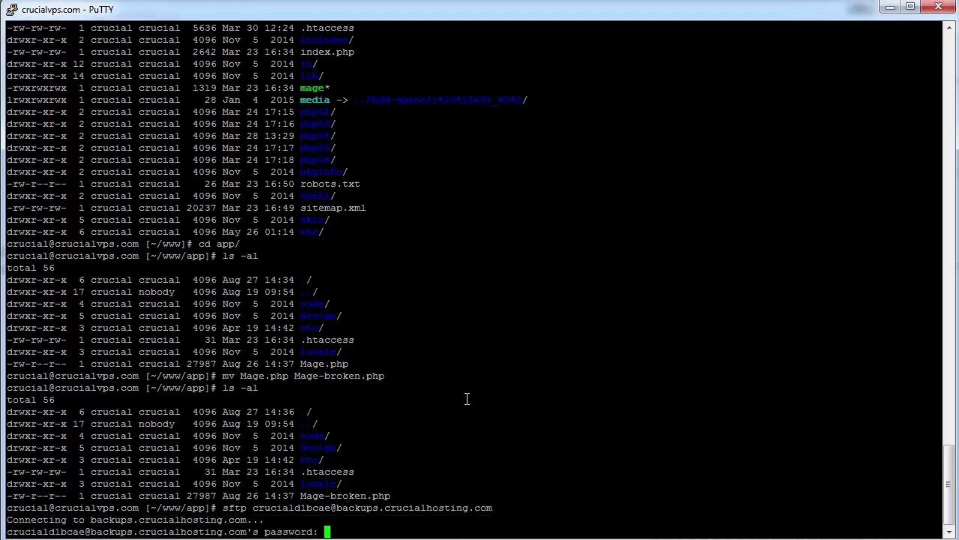
key(Return)
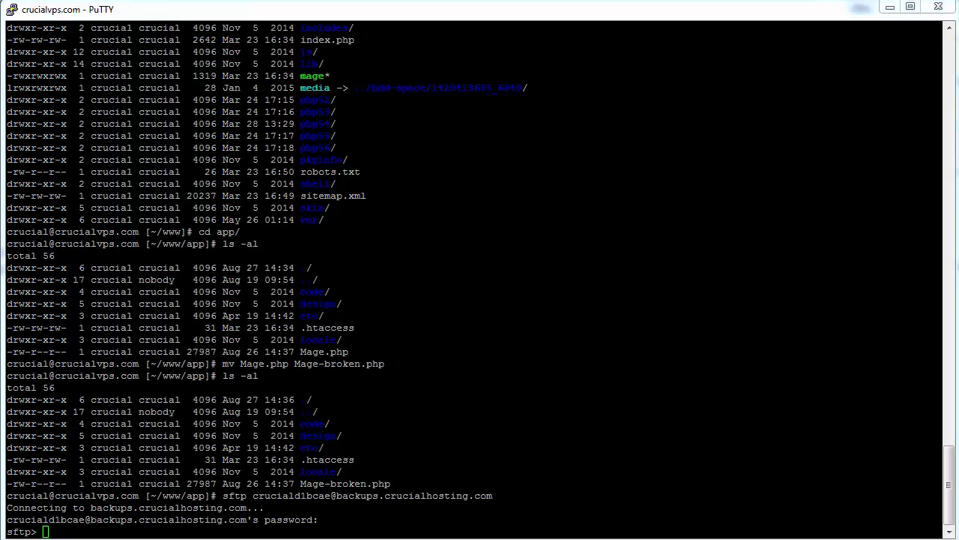
- Change into /home/app-8-21-2015 on the backup server and list its files
right_click(537, 437)
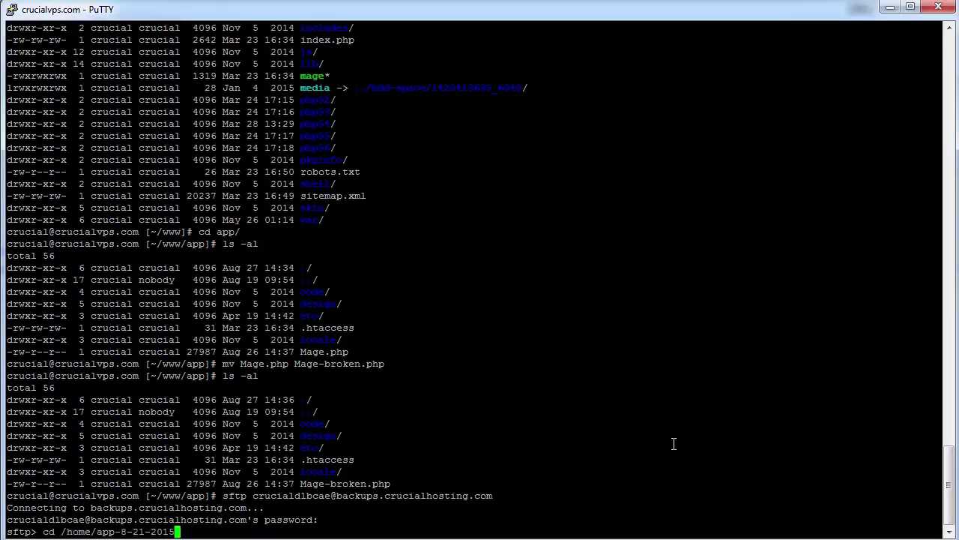
key(Return)
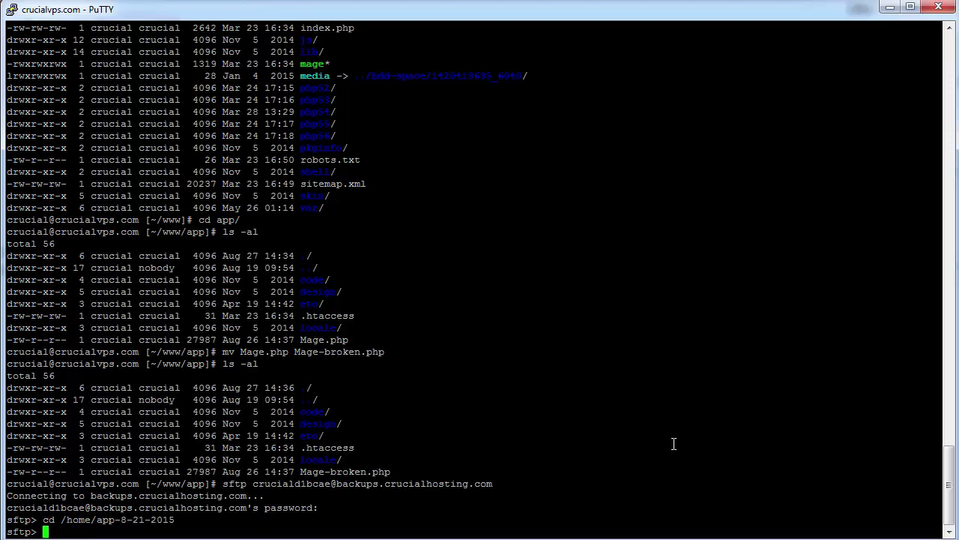
text(ls)
key(Return)
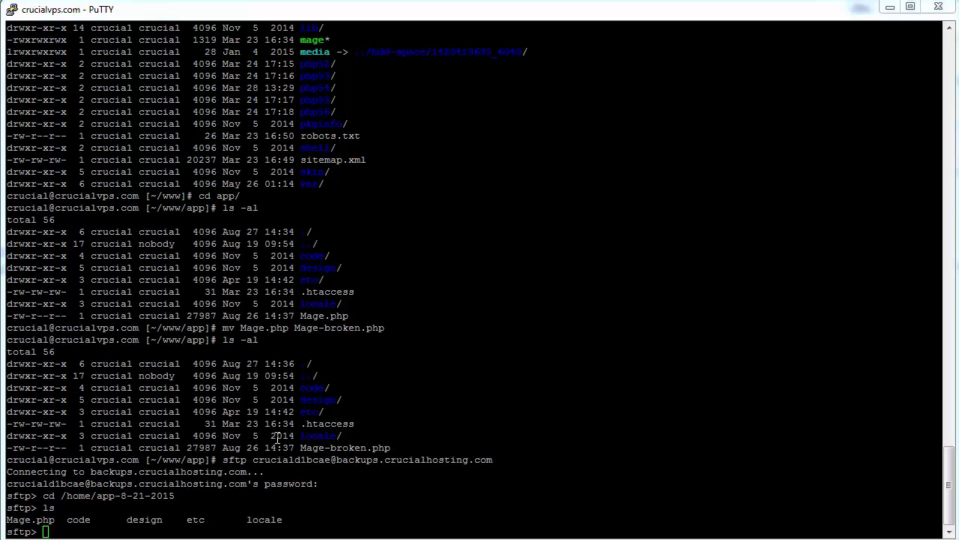
- Download Mage.php with get, then exit the SFTP session
click(383, 483)
text(get Mage.php)
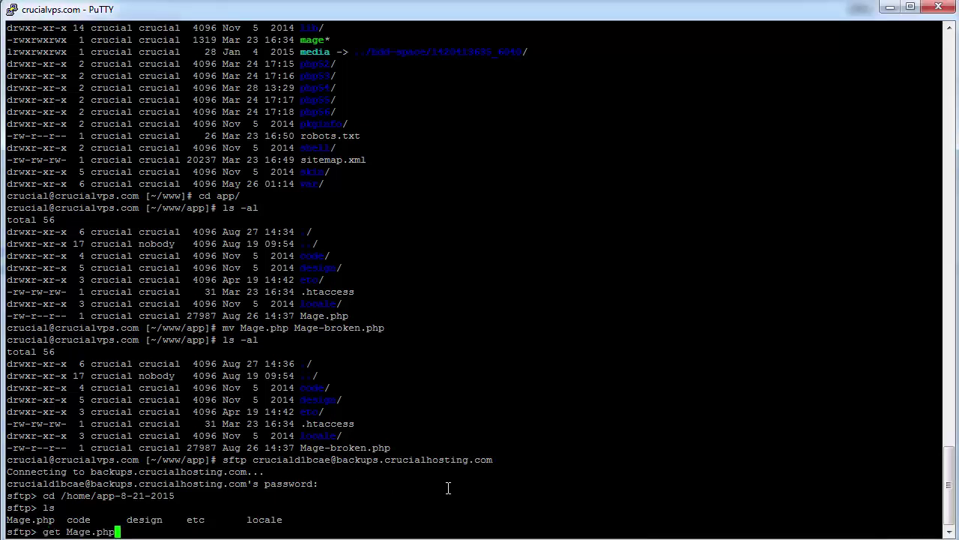
key(Return)
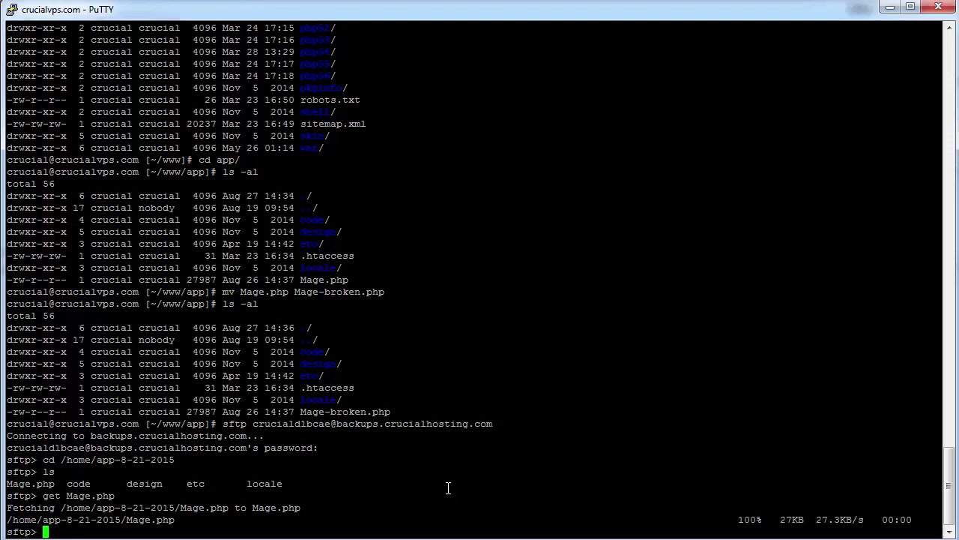
text(exit)
key(Return)
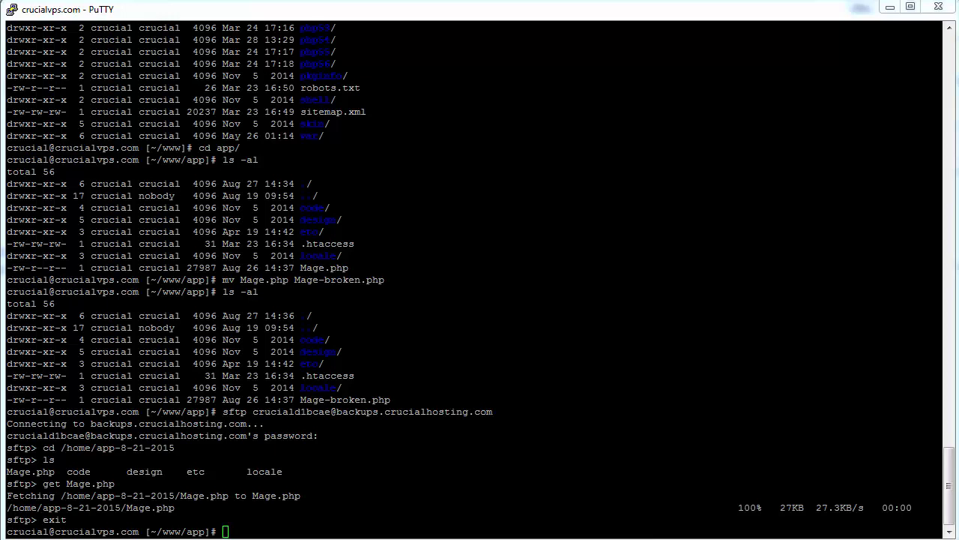
- Run ls -al in ~/www/app to confirm Mage.php sits beside Mage-broken.php
click(526, 394)
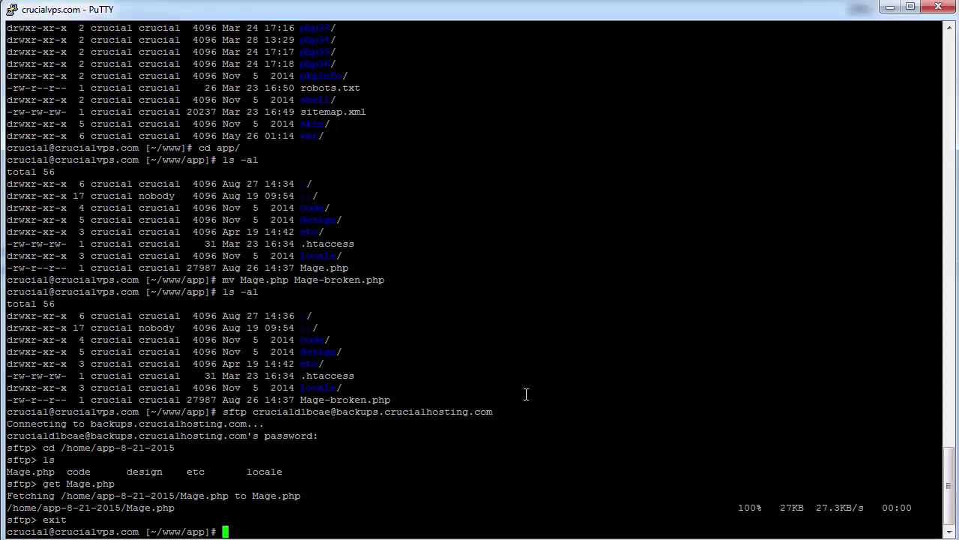
text(ls -al)
key(Return)
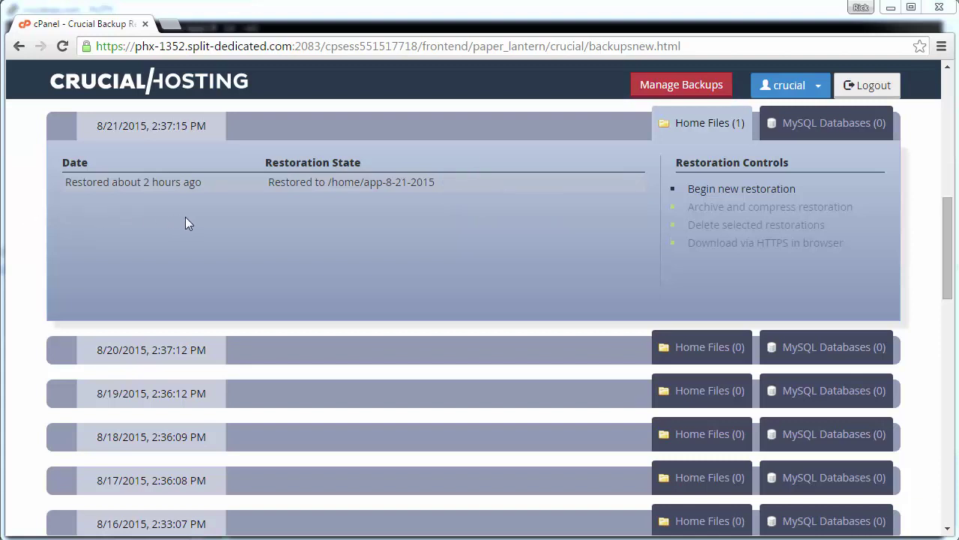
- Select the 8/21/2015 home-files restoration restored to /home/app-8-21-2015
click(193, 185)
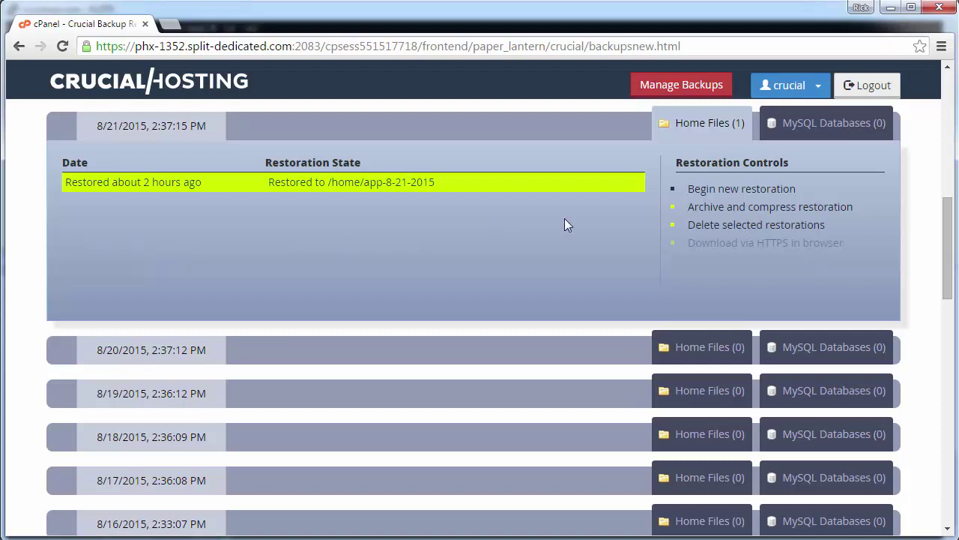
- Archive the restoration with the description 'Mage.php backup from 8-21-2015'
click(735, 212)
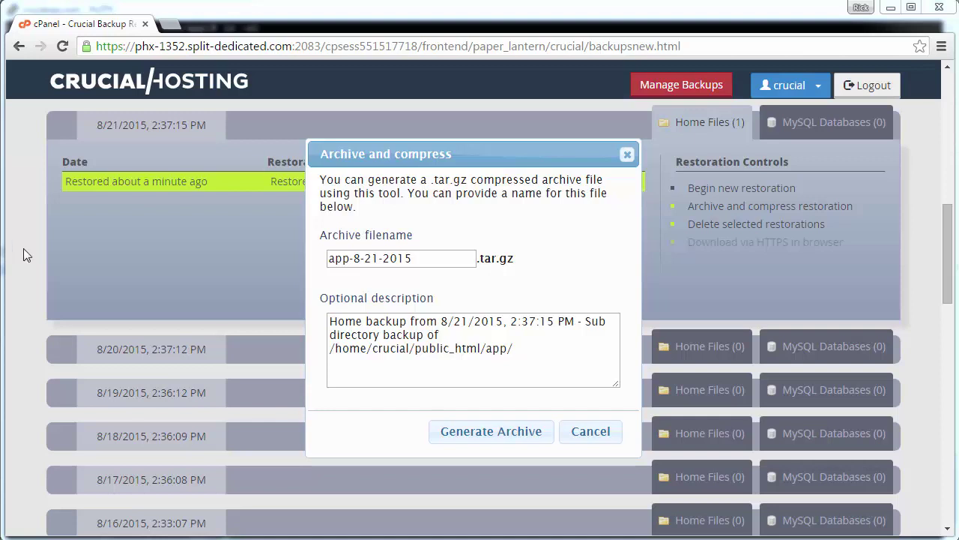
triple_click(365, 324)
text(Mage.php backup from 8-21-2015)
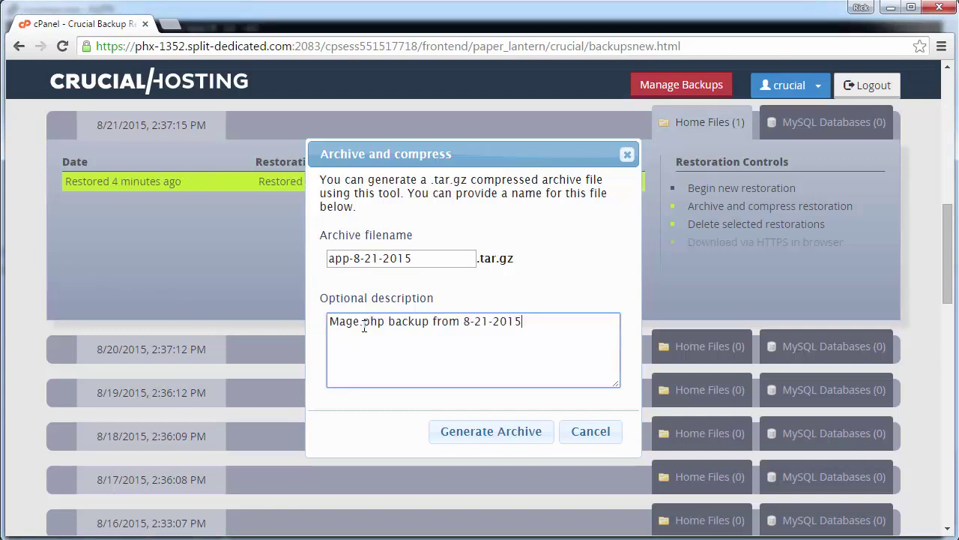
click(510, 441)
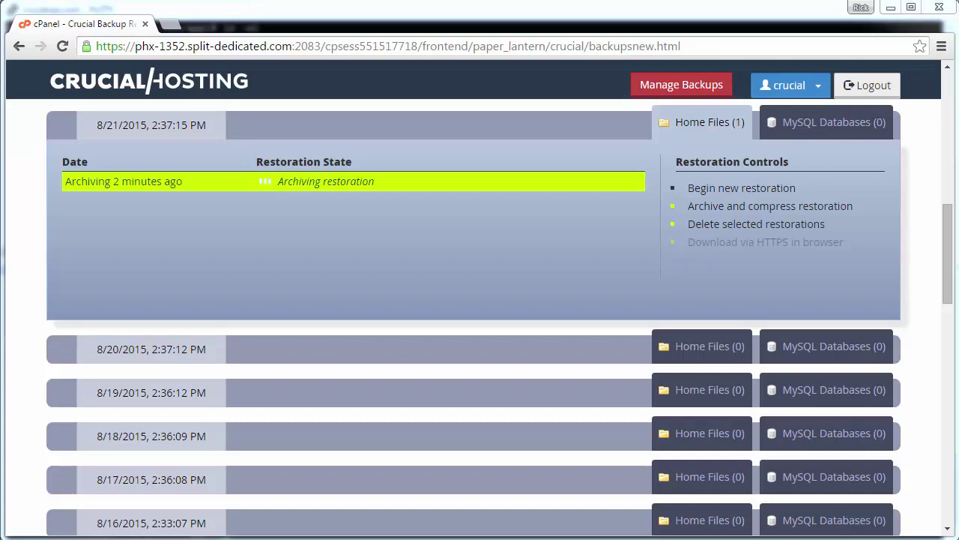
- Wait until the 8/21 restoration reads Archived, compressed as app-8-21-2015.tar.gz
mouse_move(111, 186)
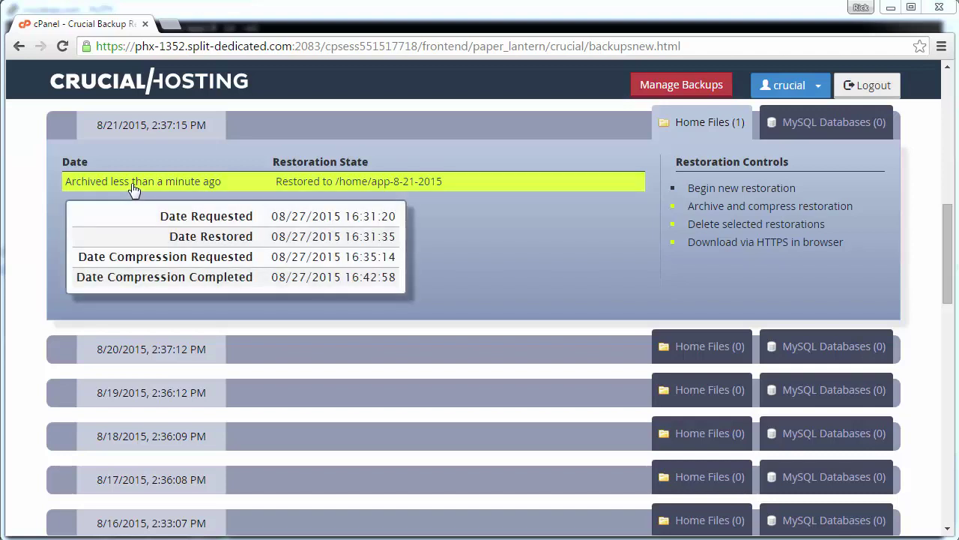
mouse_move(305, 188)
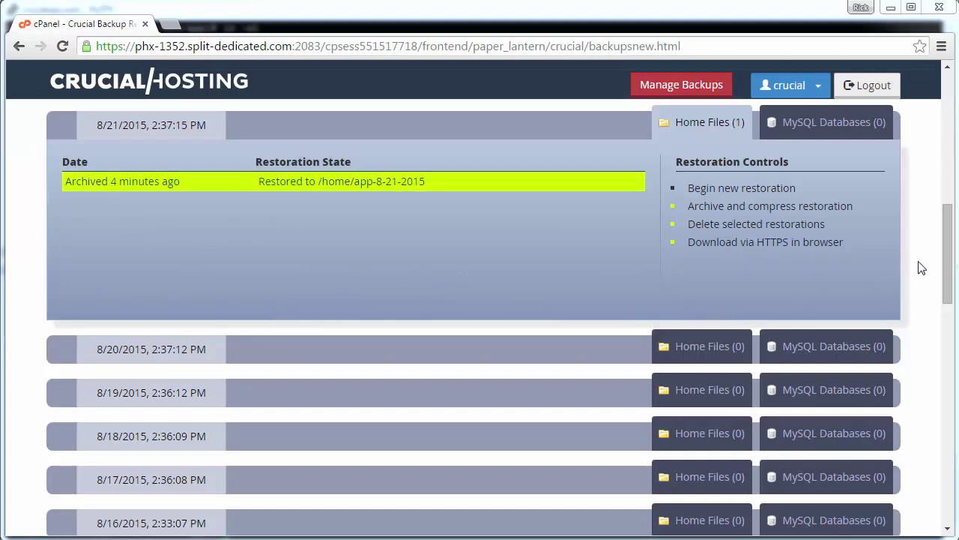
- Scroll back to the top of the page to reach the Your Compressed Archives section
drag(948, 268, 951, 120)
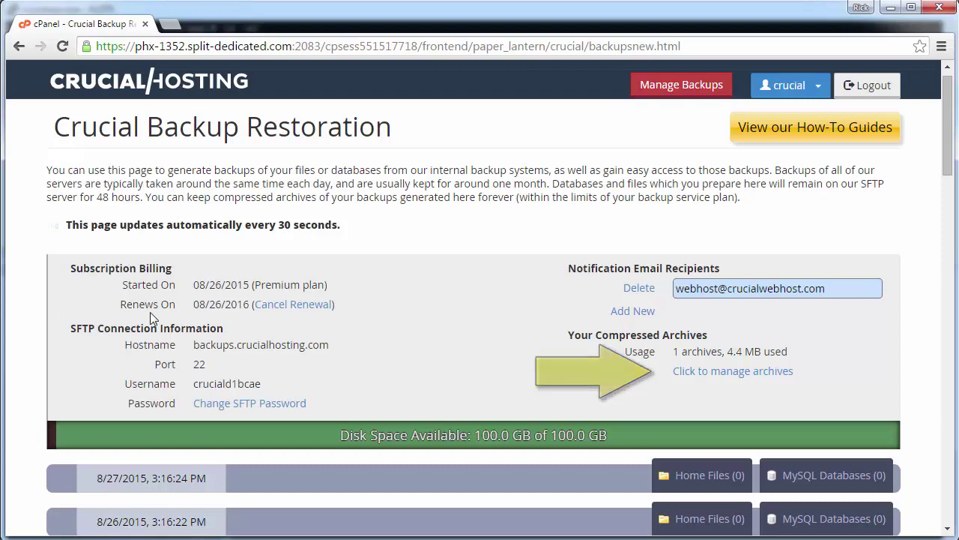
- Open the compressed archives list, check app-8-21-2015.tar.gz (4.4 MB) is listed, then close it
click(726, 371)
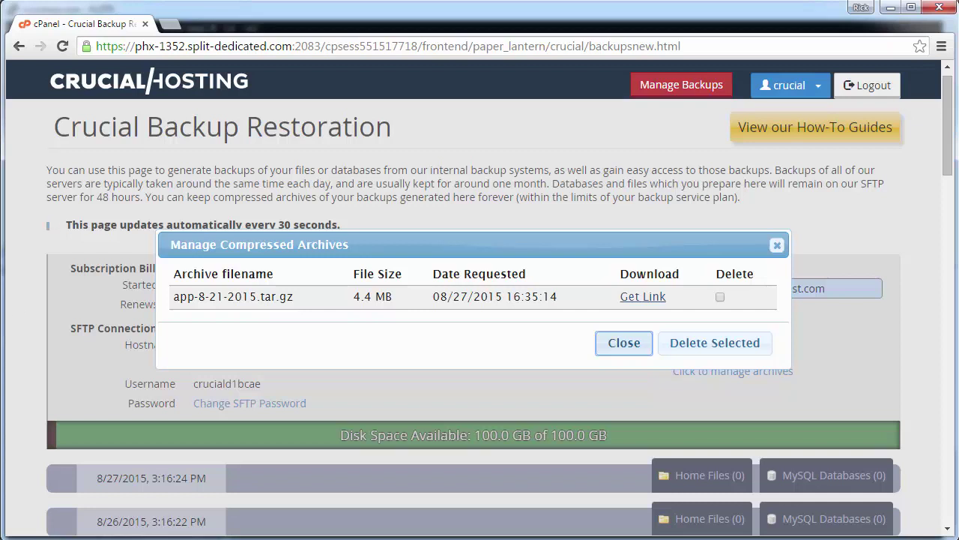
click(626, 345)
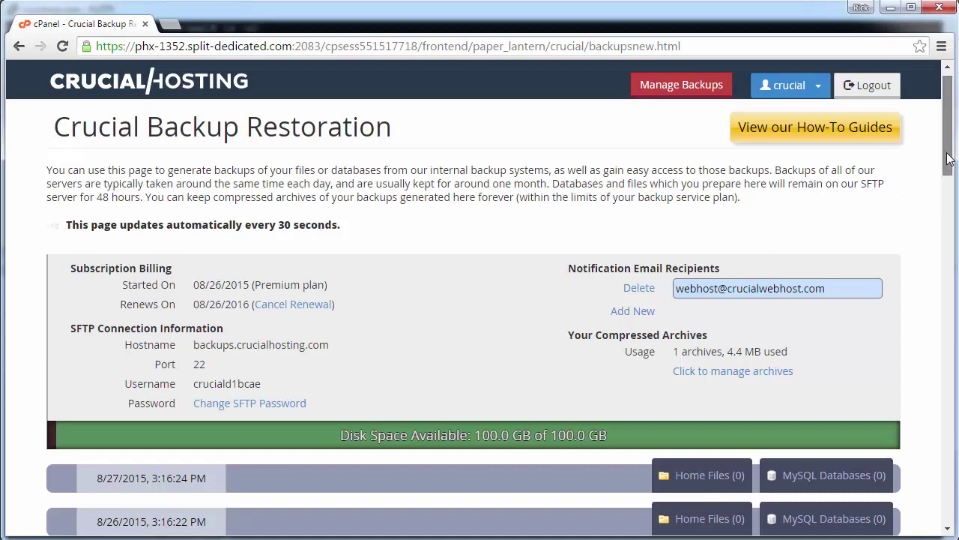
- Select the archived 8/21/2015 restoration row and choose 'Delete selected restorations'
drag(946, 161, 937, 276)
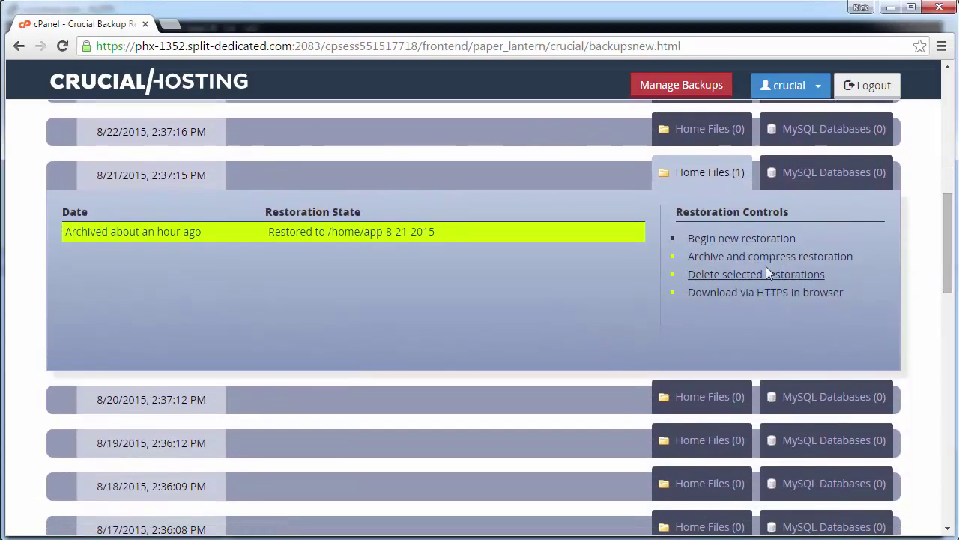
click(446, 241)
click(431, 239)
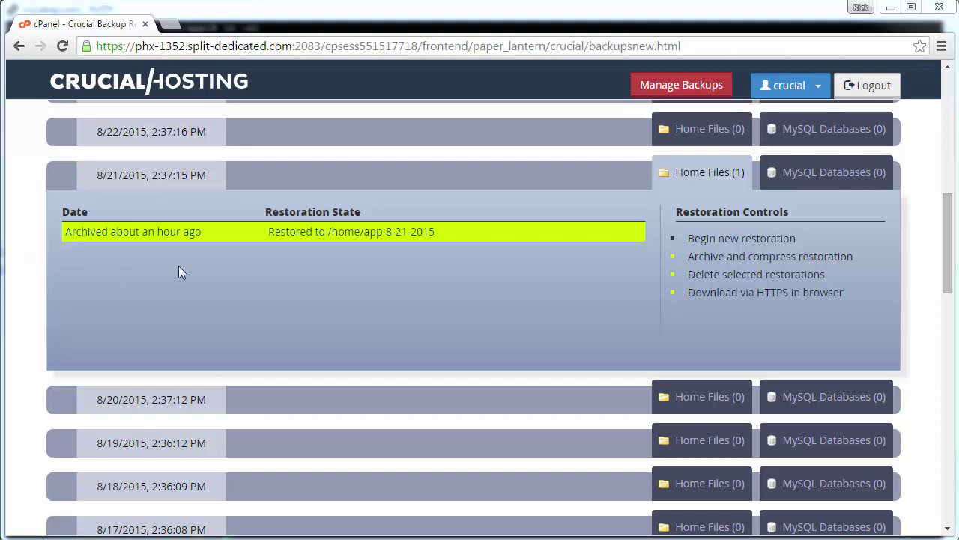
click(755, 275)
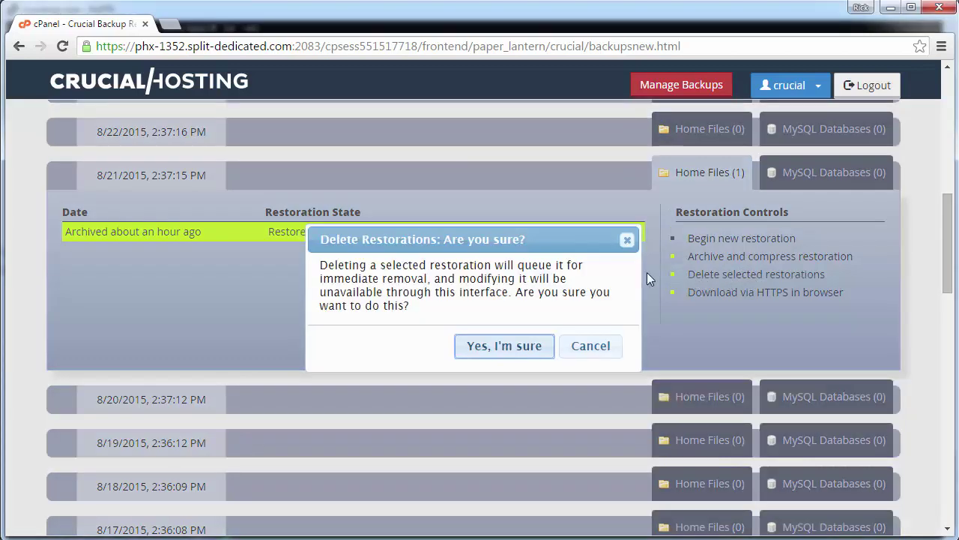
- Answer 'Yes, I'm sure' to remove the 8/21/2015 restoration
click(503, 350)
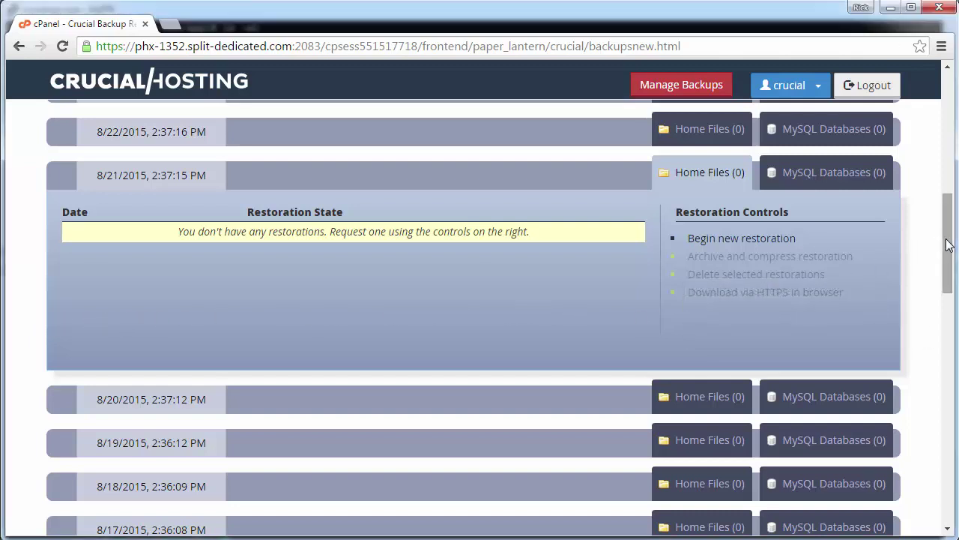
- Create a permanent download link for app-8-21-2015.tar.gz, highlight its URL, and close the link window
drag(947, 244, 947, 129)
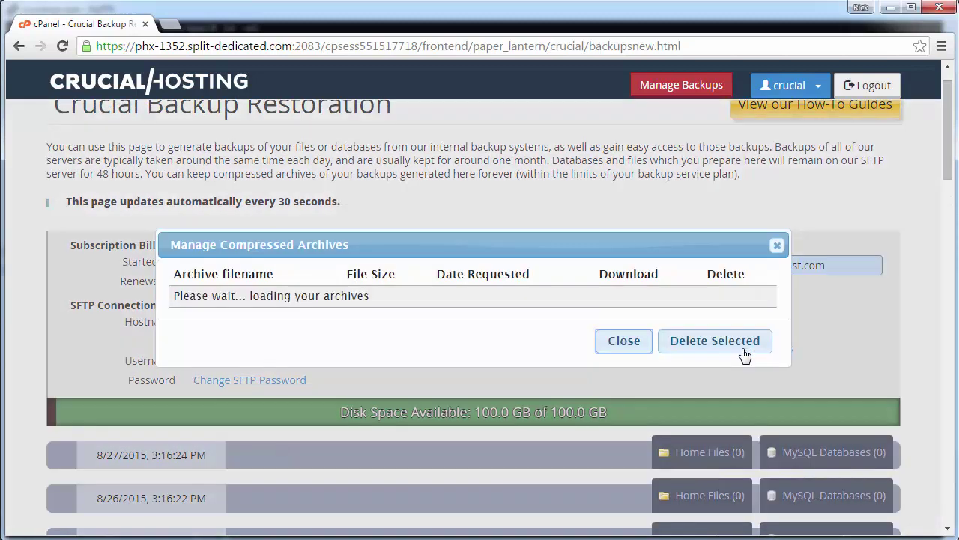
click(745, 348)
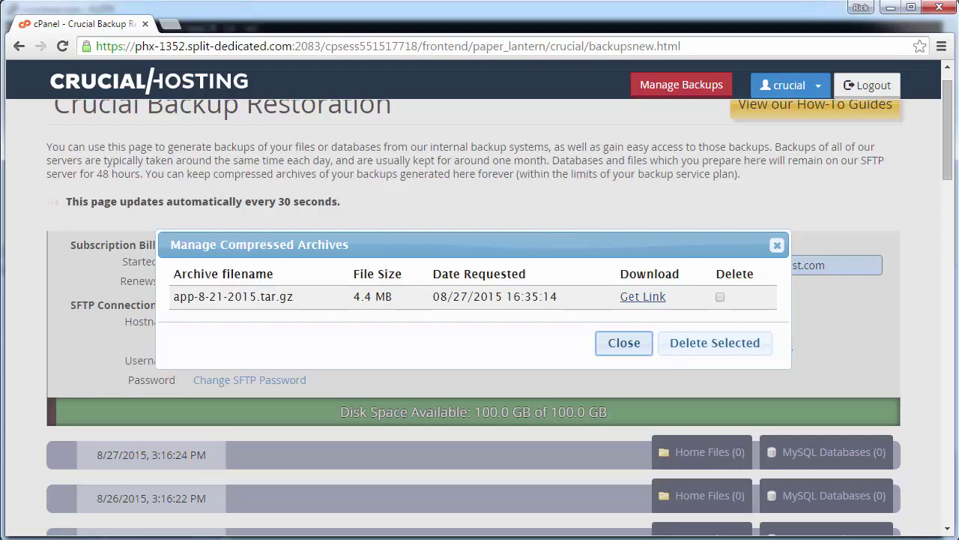
click(645, 299)
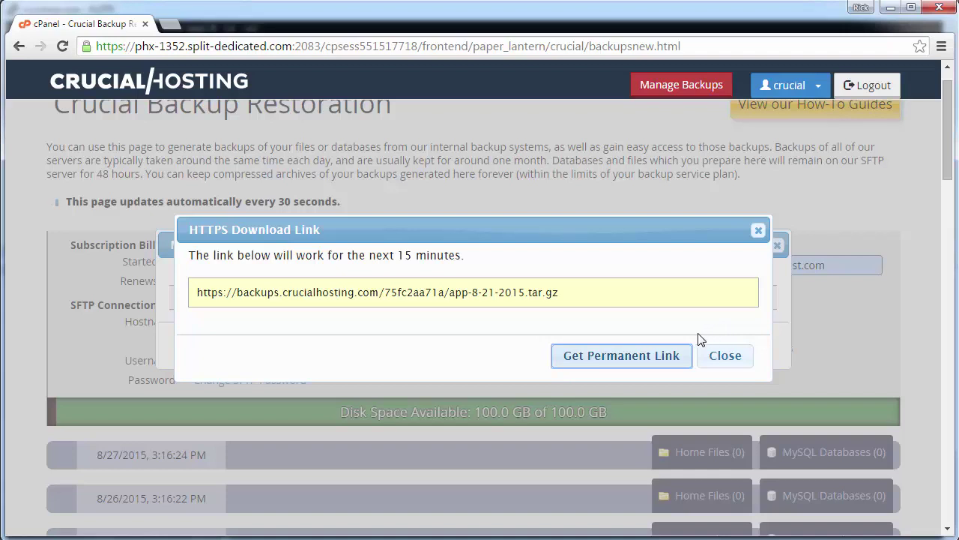
click(648, 363)
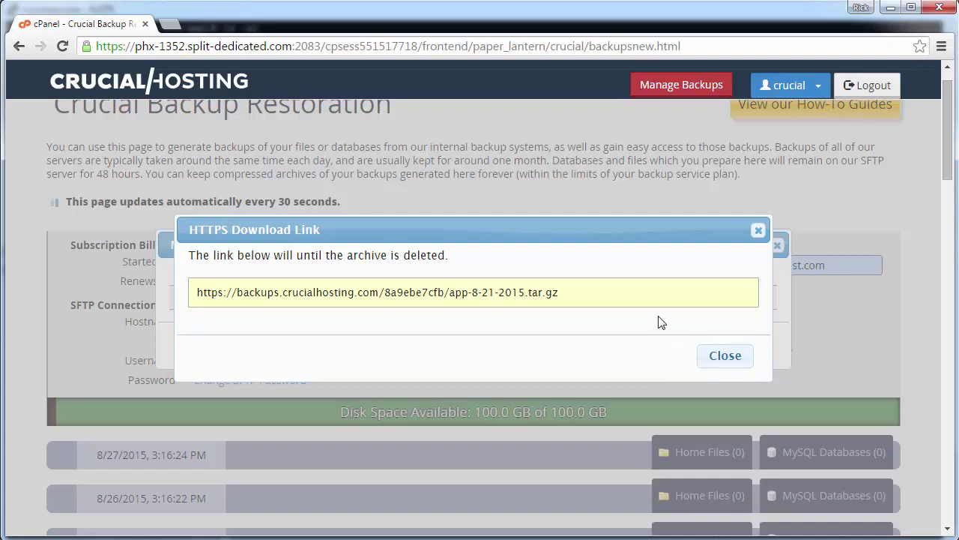
drag(592, 298, 196, 298)
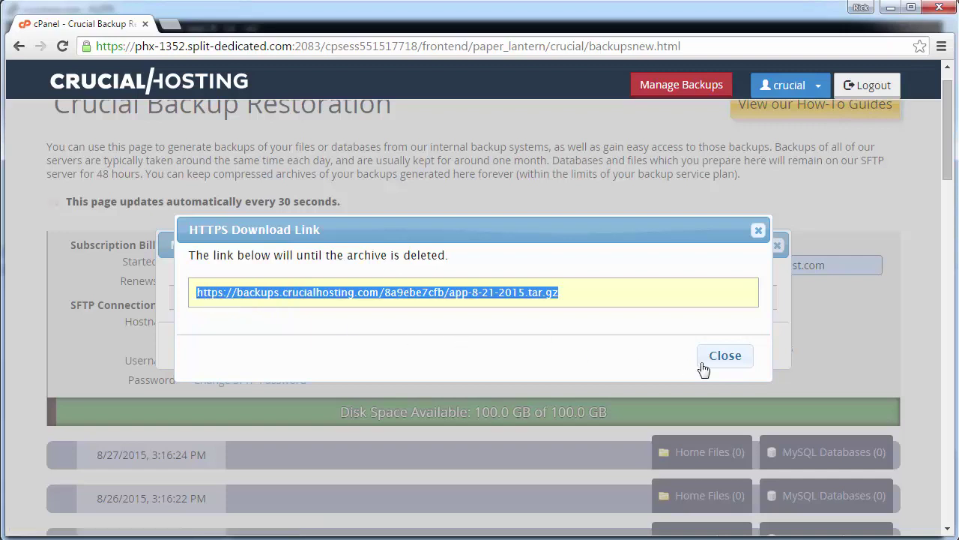
click(725, 358)
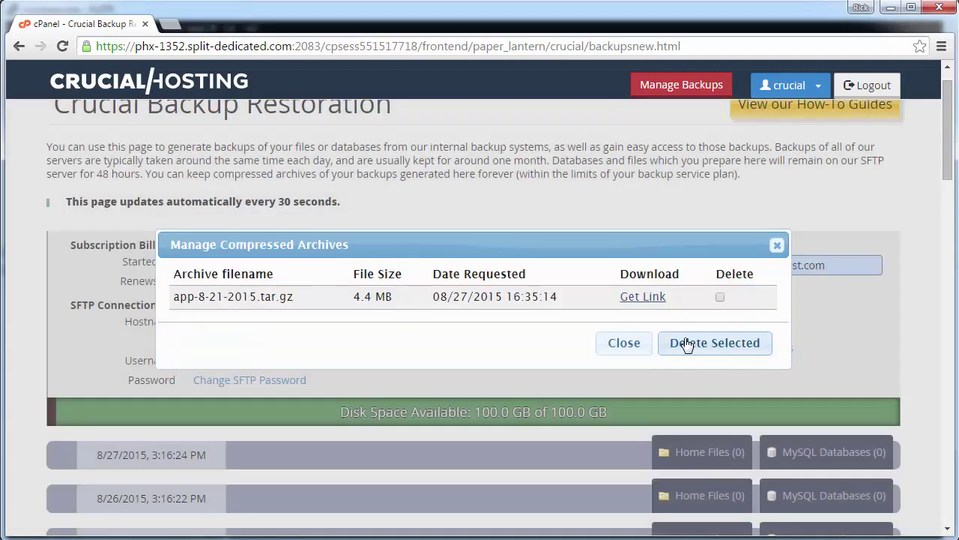
click(626, 345)
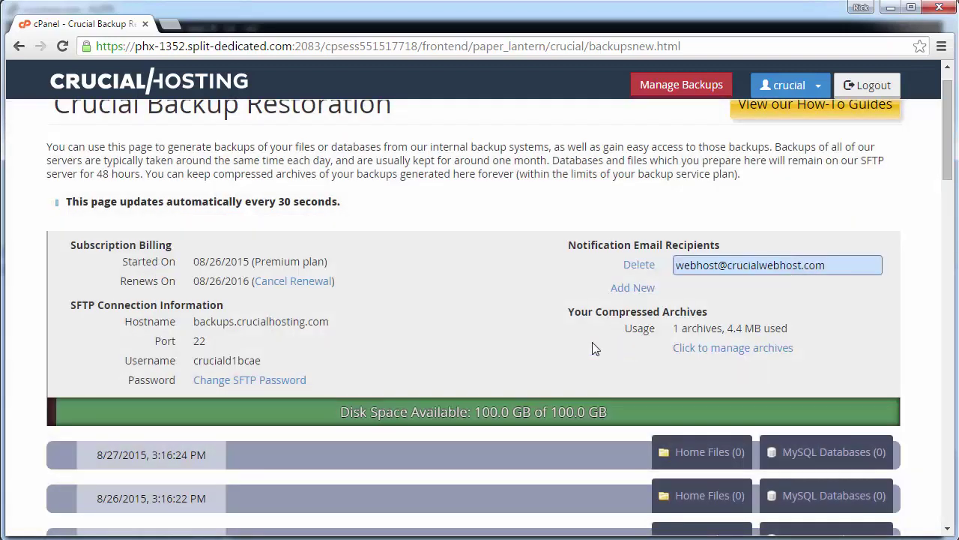